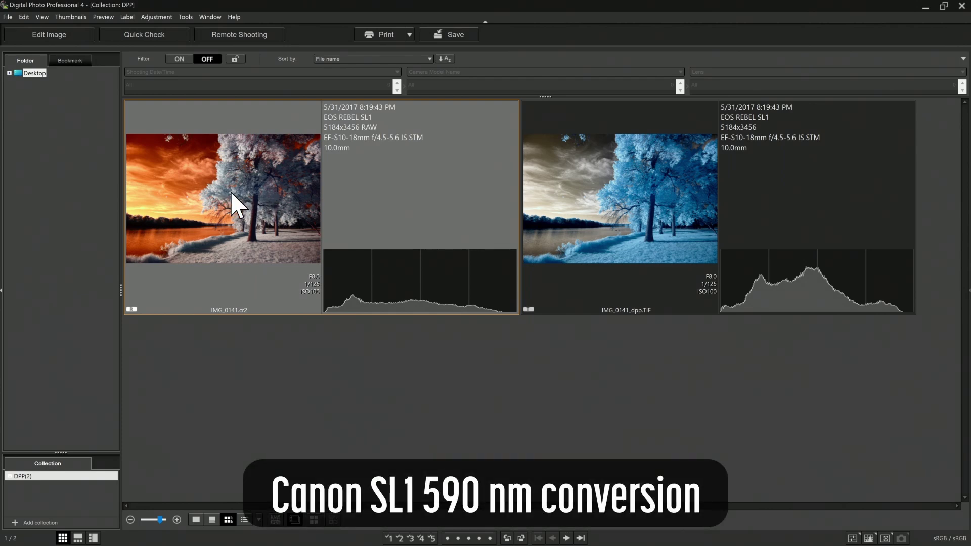
# - Open IMG_0141.cr2 for editing and switch its work color space from sRGB to Adobe RGB
pyautogui.doubleClick(235, 205)
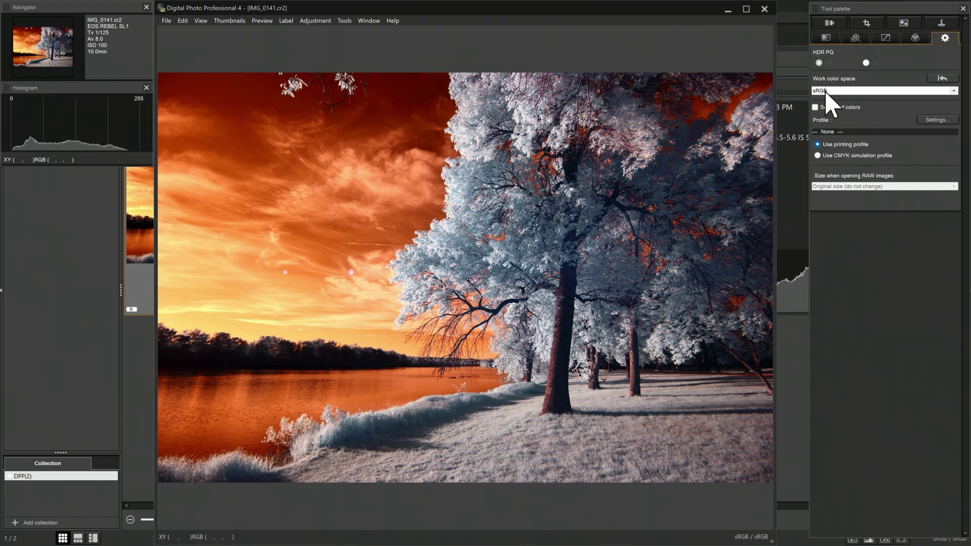
pyautogui.click(849, 92)
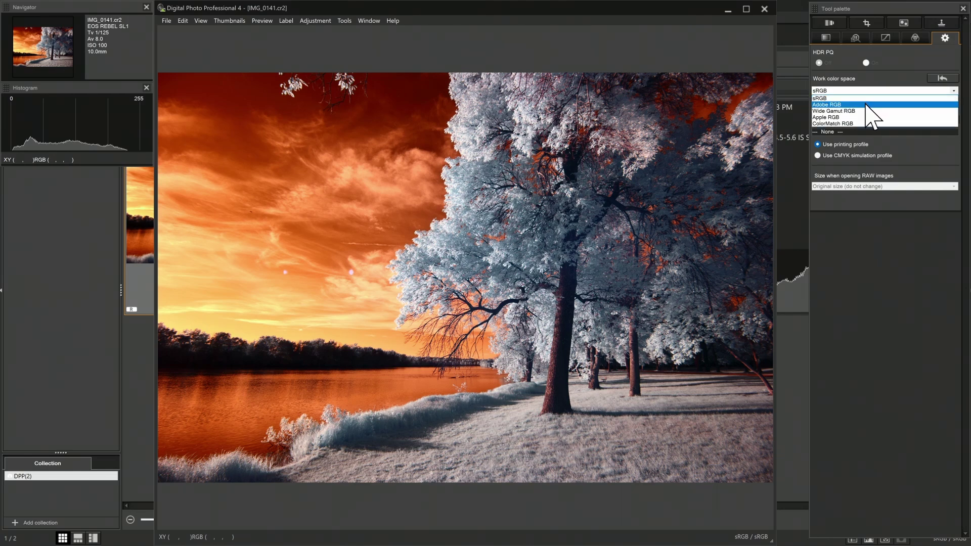
pyautogui.click(865, 104)
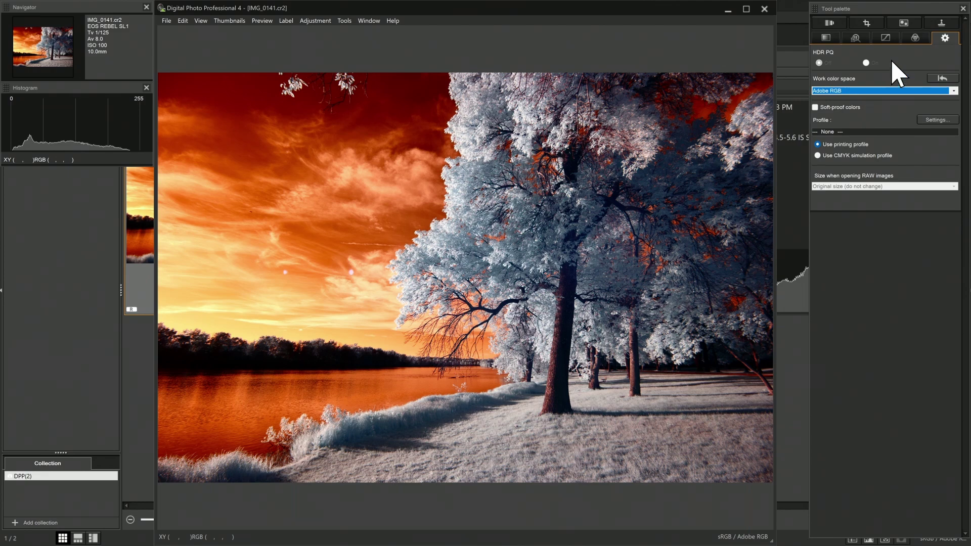
# - Set a click white balance sampled from a sky point beside the tree, keeping the Custom preset
pyautogui.click(826, 38)
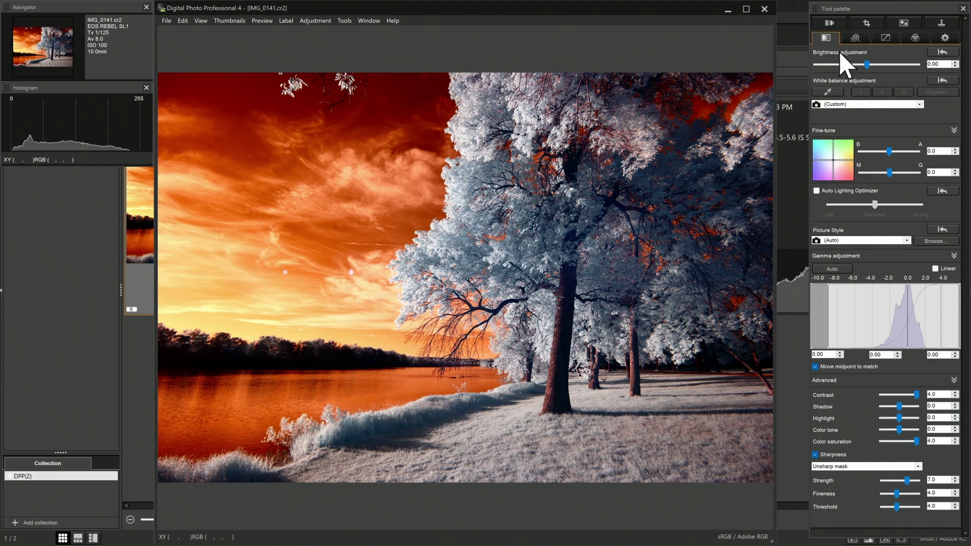
pyautogui.click(920, 105)
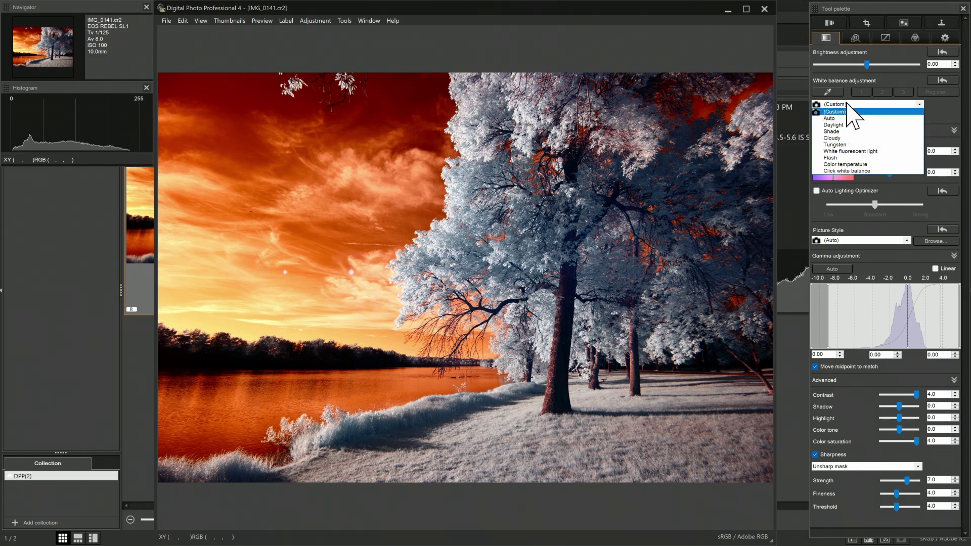
pyautogui.click(931, 108)
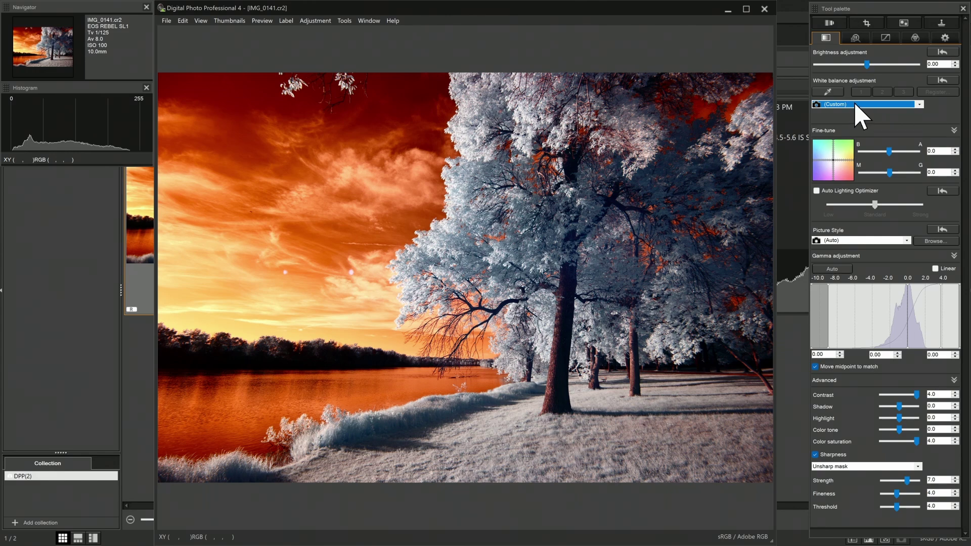
pyautogui.click(828, 93)
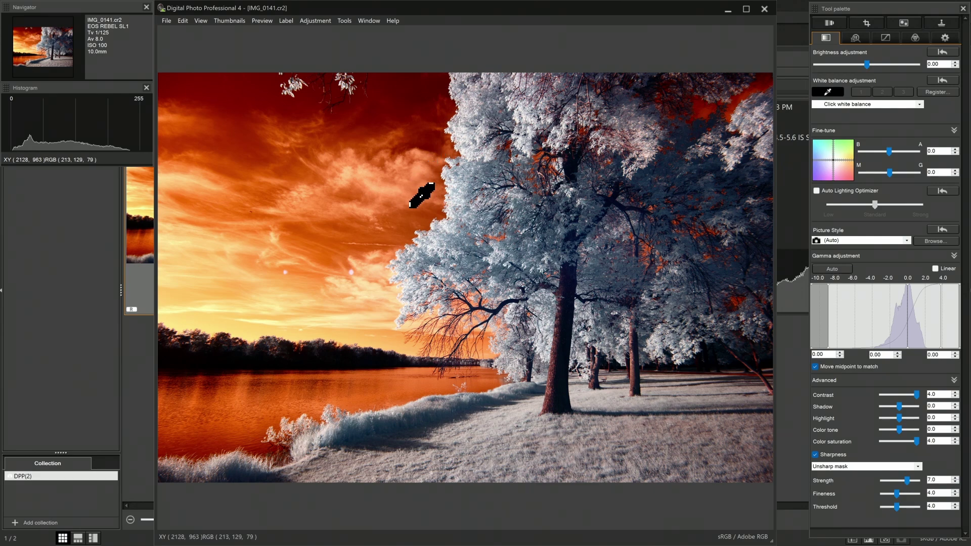
pyautogui.click(374, 286)
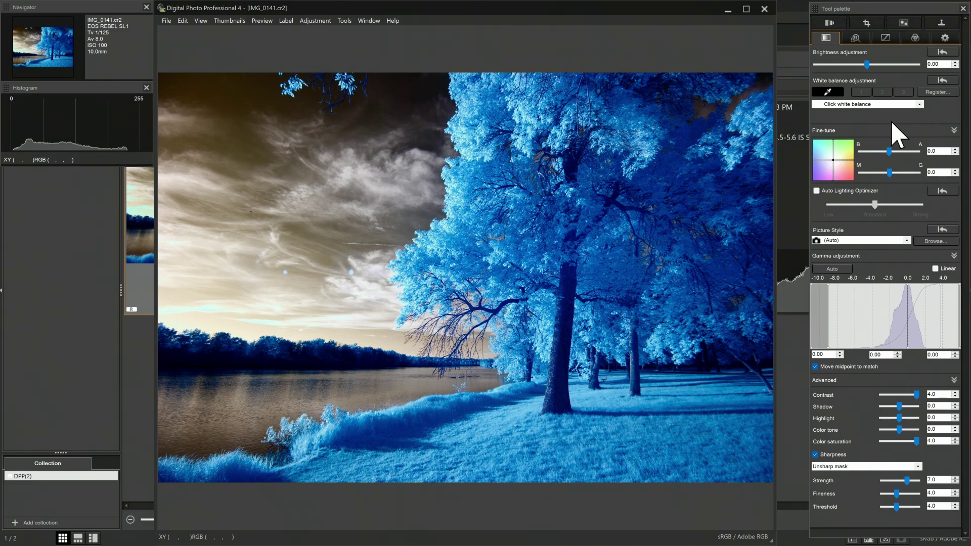
# - Try shifting the blue–amber and magenta–green fine-tune sliders toward blue, magenta, green and amber
pyautogui.click(889, 152)
pyautogui.moveTo(888, 151); pyautogui.dragTo(885, 152)
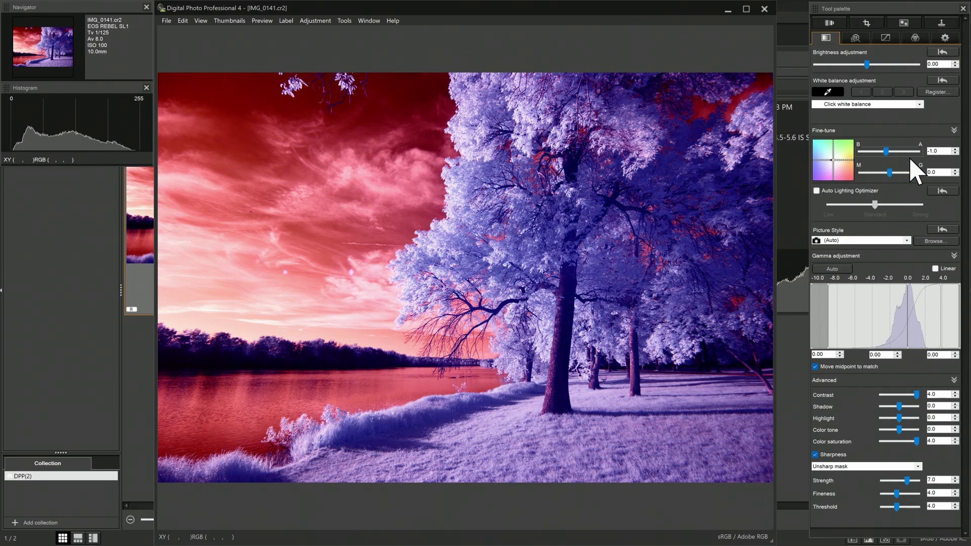
pyautogui.moveTo(890, 173); pyautogui.dragTo(932, 173)
pyautogui.click(886, 152)
pyautogui.moveTo(885, 152)
pyautogui.mouseDown()
pyautogui.moveTo(926, 154)
pyautogui.moveTo(888, 152)
pyautogui.mouseUp()
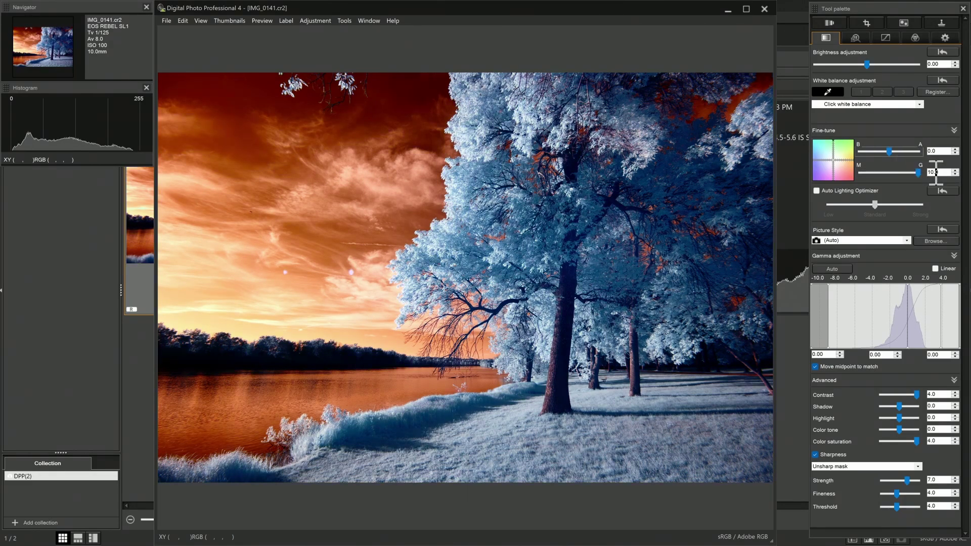
# - Reset both fine-tune shifts to 0.0 and re-sample white balance from the sky
pyautogui.click(939, 151)
pyautogui.press('Tab')
pyautogui.write('0')
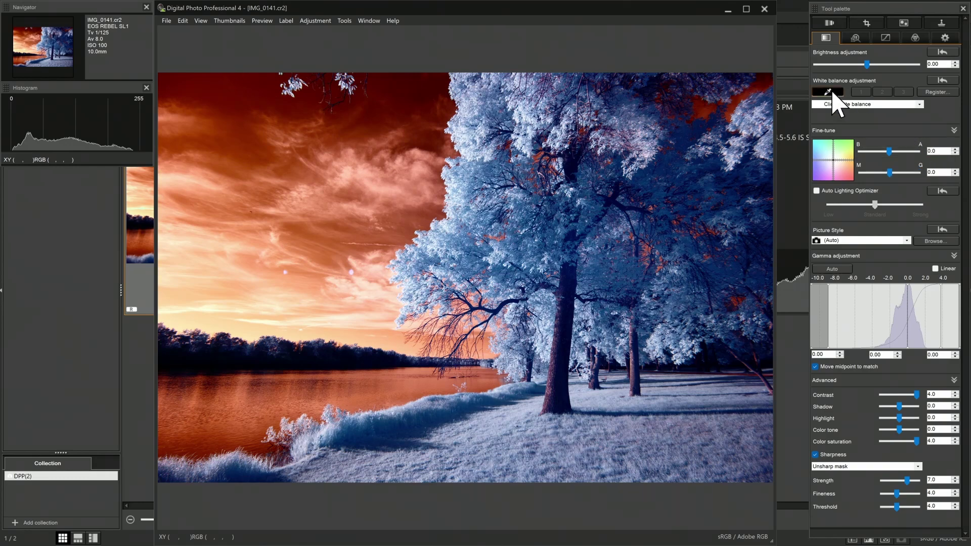
pyautogui.click(565, 213)
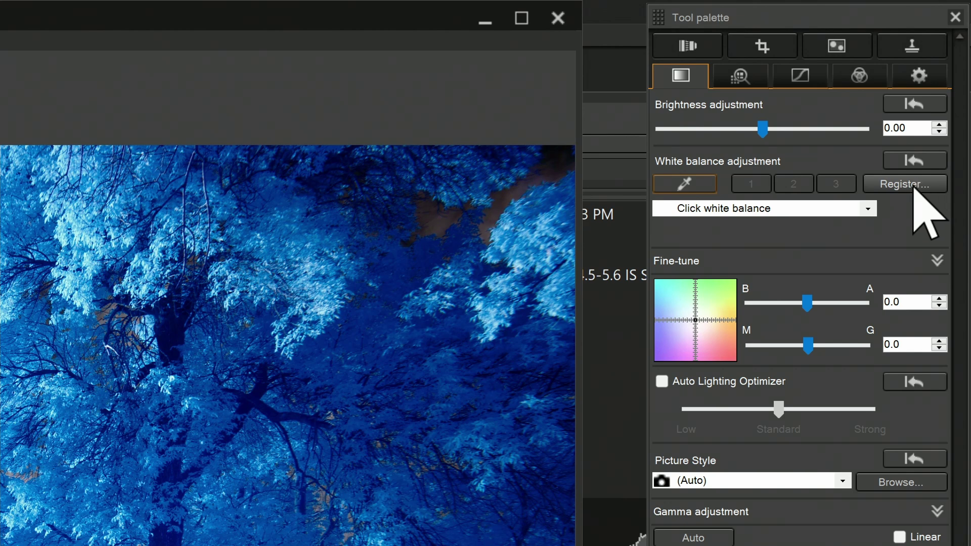
# - Register the current white balance as personal white balance in destination slot 1
pyautogui.click(913, 187)
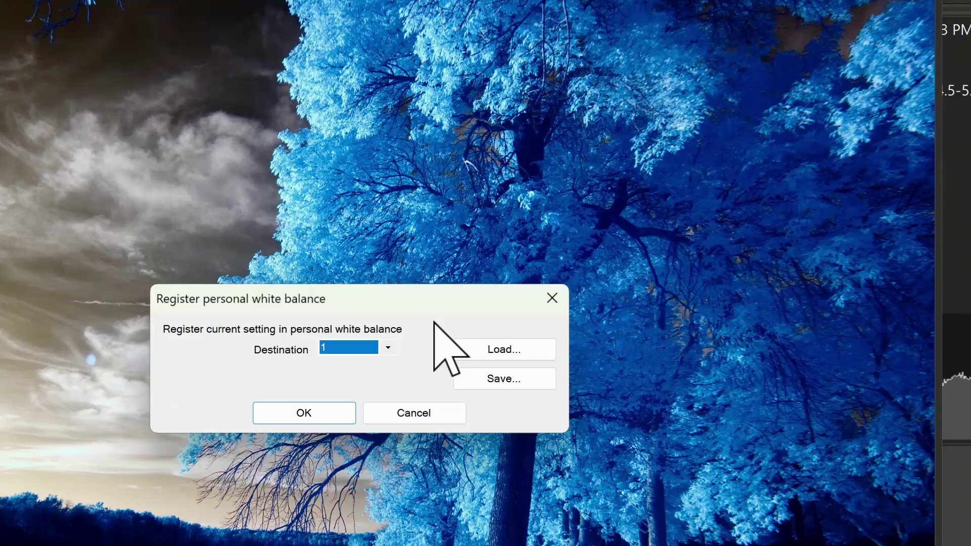
pyautogui.click(387, 348)
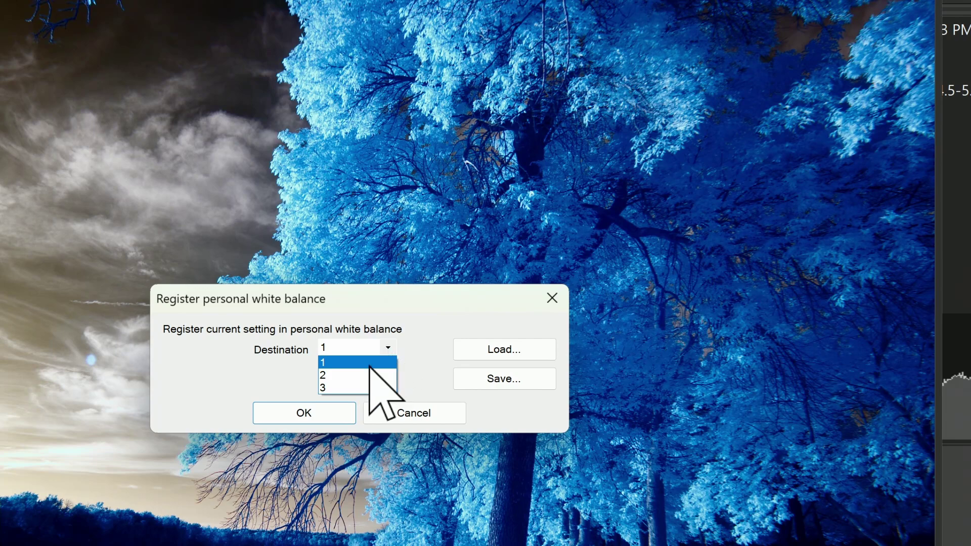
pyautogui.click(370, 363)
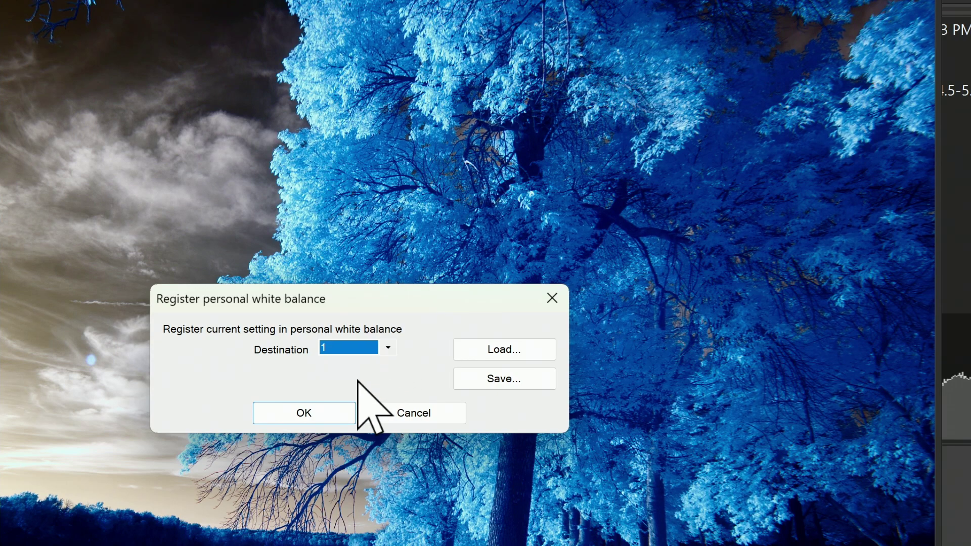
pyautogui.click(320, 422)
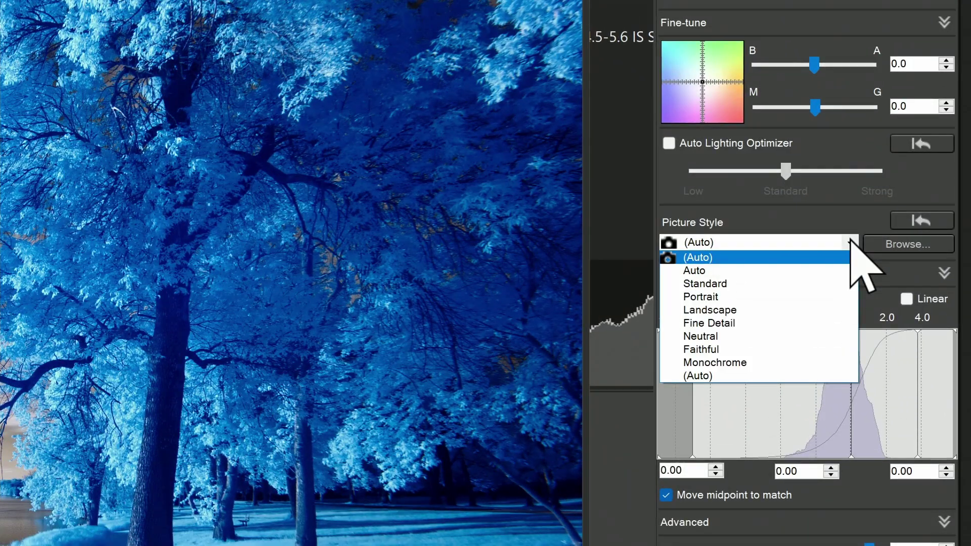
# - Cycle the Picture Style through Standard, Portrait and Landscape, finally settling on Standard
pyautogui.click(804, 270)
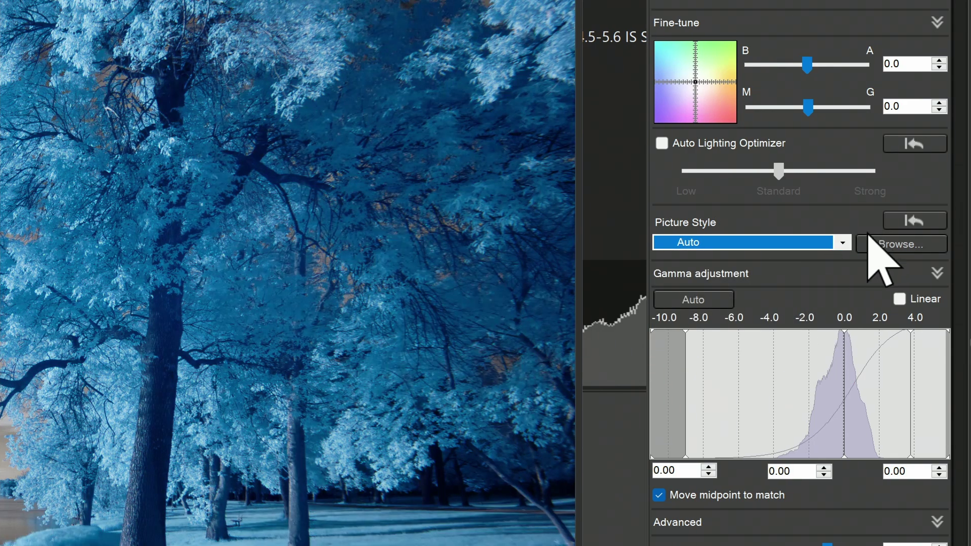
pyautogui.click(849, 242)
pyautogui.click(713, 282)
pyautogui.click(850, 243)
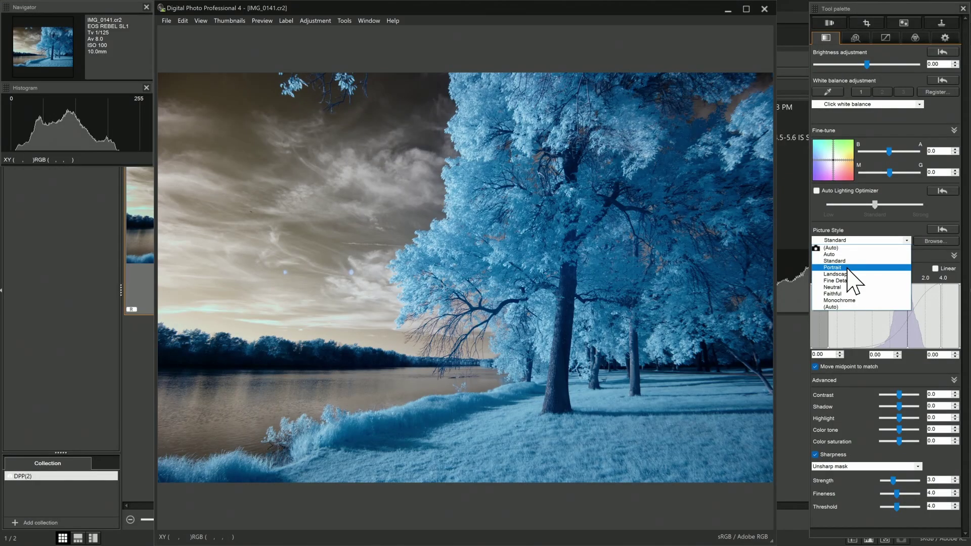
pyautogui.click(725, 298)
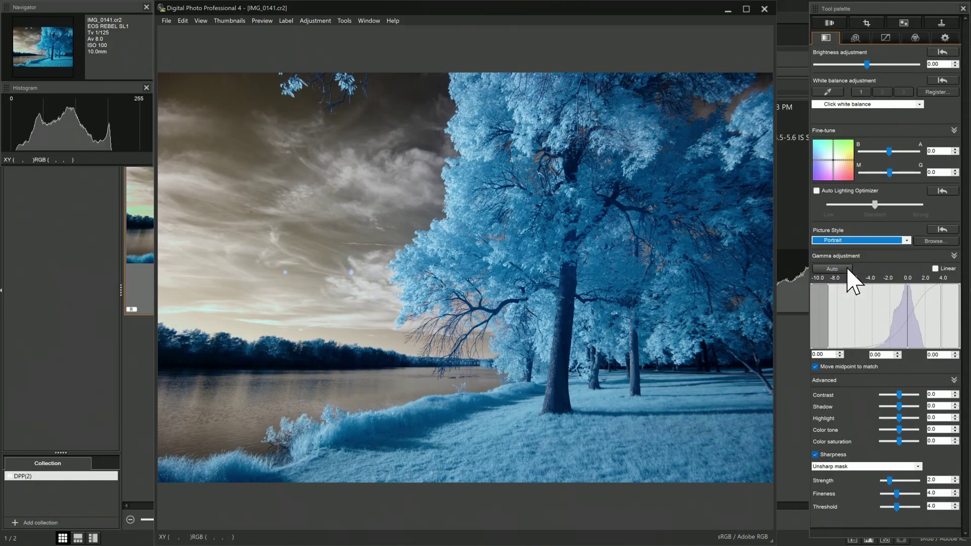
pyautogui.click(905, 241)
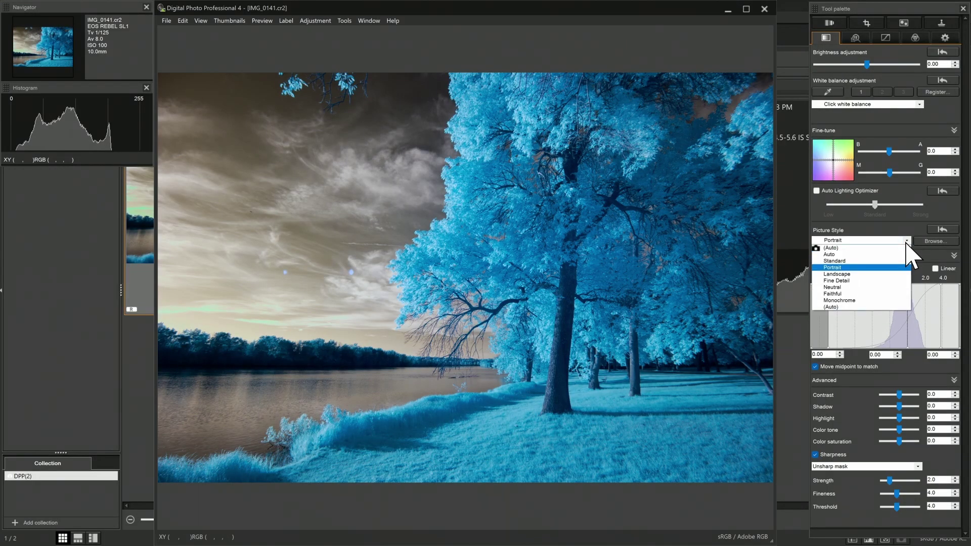
pyautogui.click(880, 261)
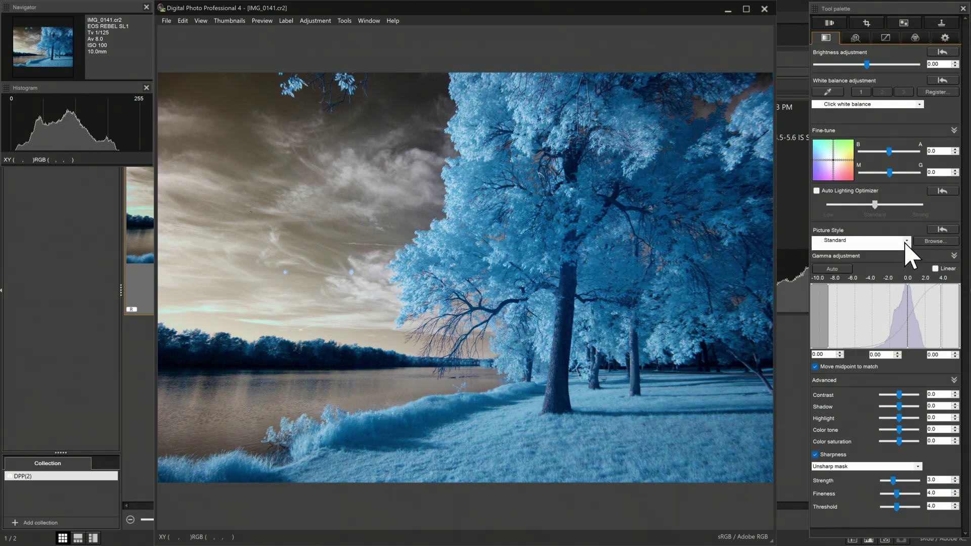
pyautogui.click(906, 242)
pyautogui.click(890, 275)
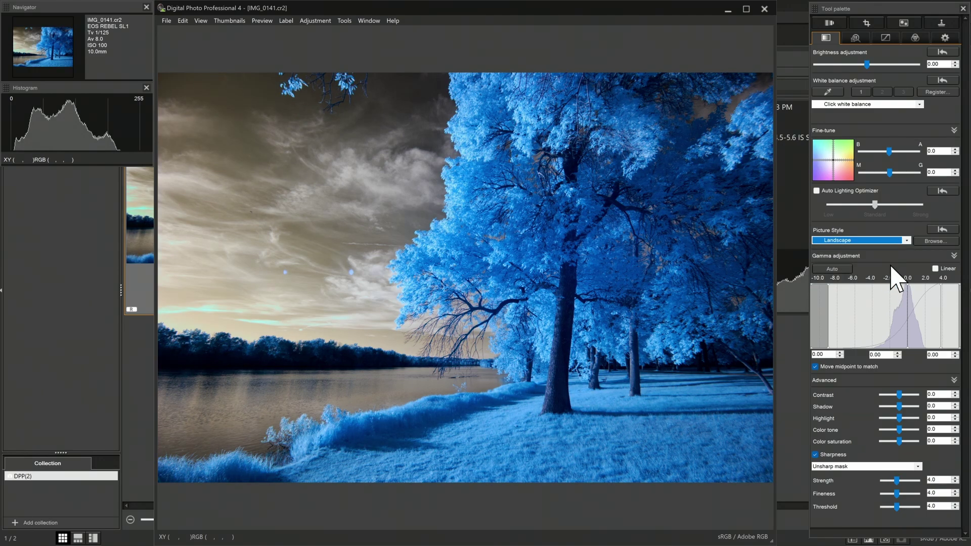
pyautogui.click(906, 241)
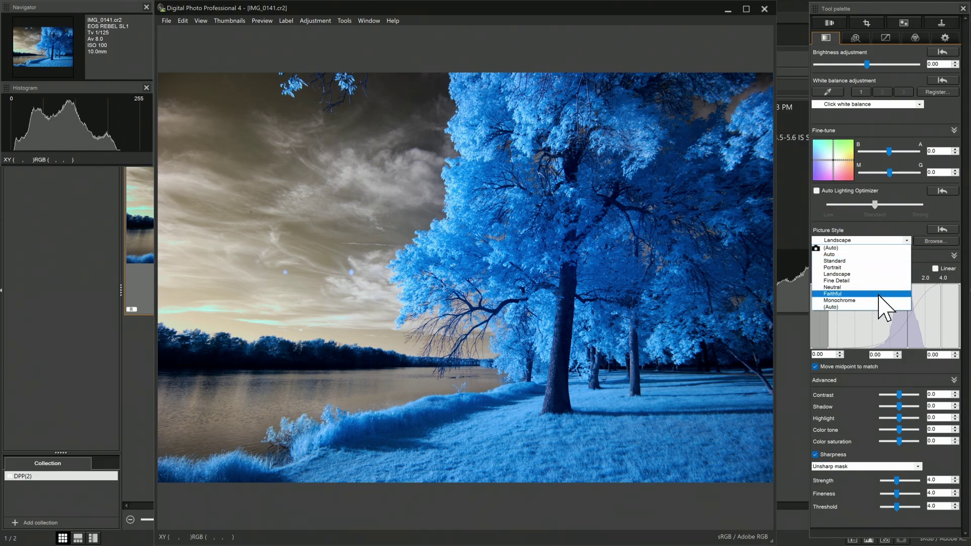
pyautogui.click(883, 260)
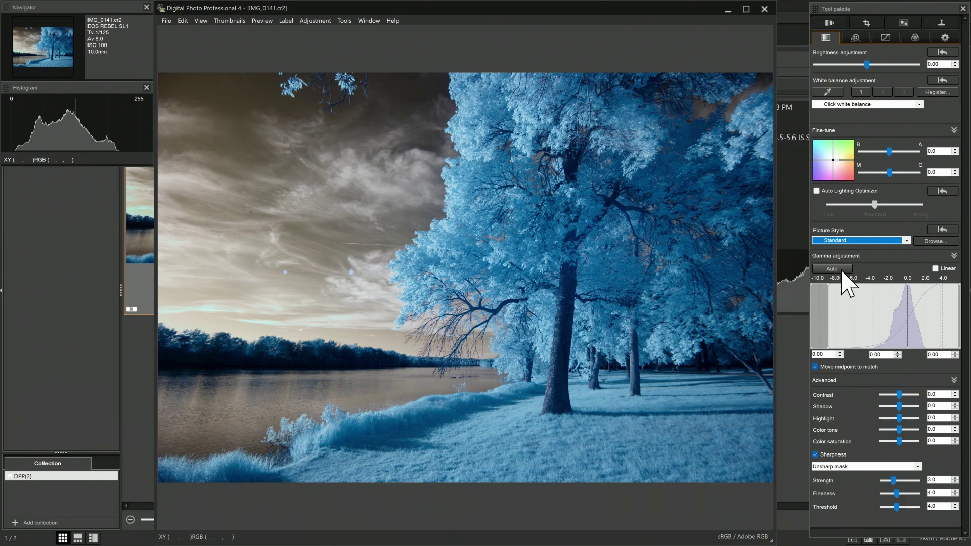
# - Apply automatic gamma adjustment, then test contrast at 1.0 and shadows at 3.0
pyautogui.click(842, 271)
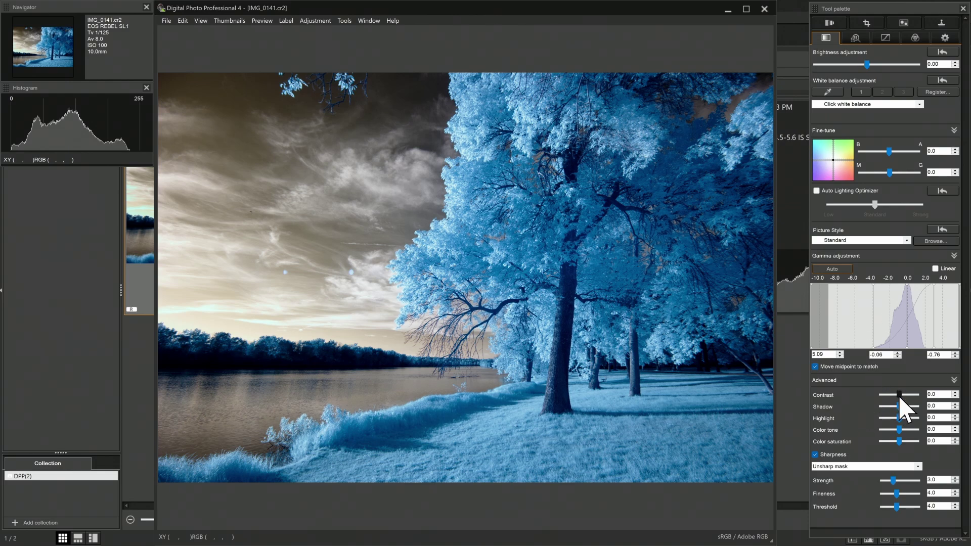
pyautogui.moveTo(899, 395); pyautogui.dragTo(903, 395)
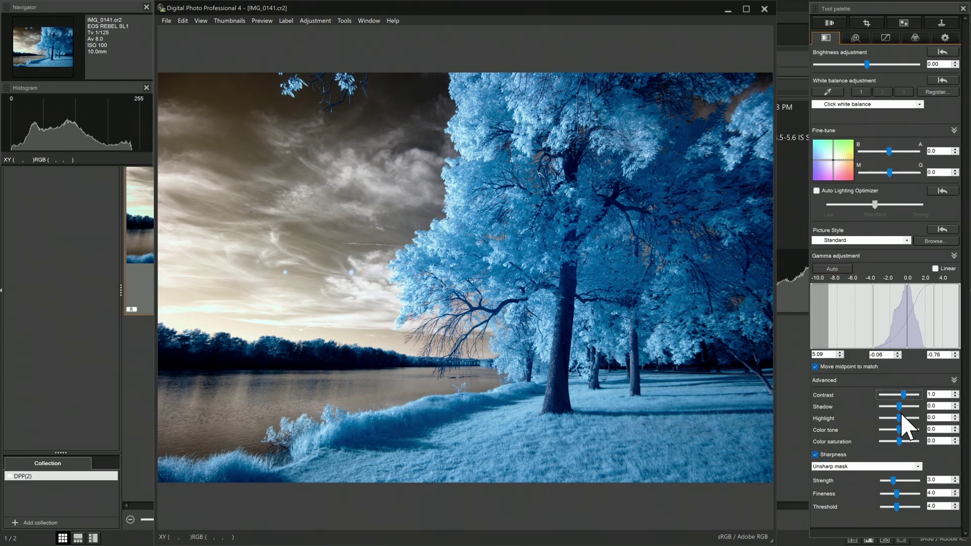
pyautogui.moveTo(898, 407); pyautogui.dragTo(903, 427)
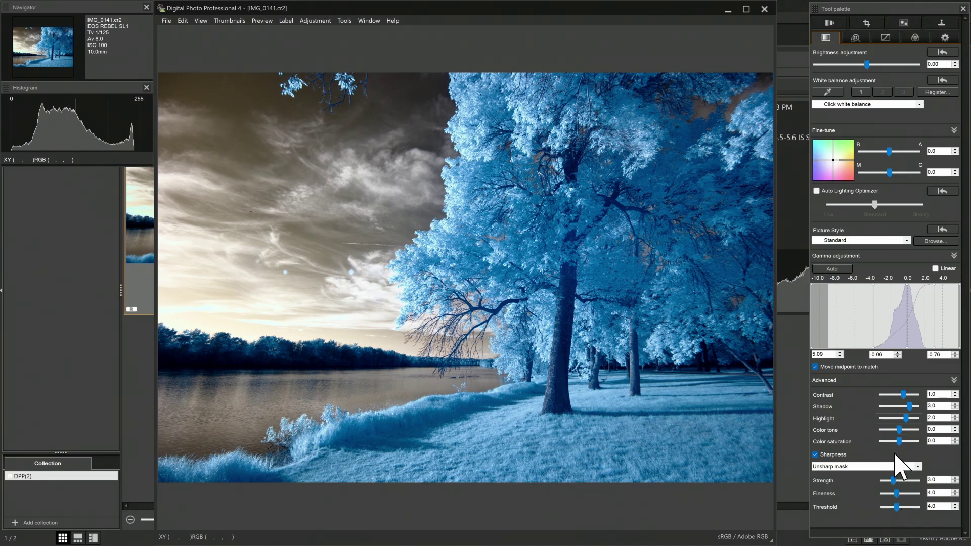
# - Return contrast, shadow and highlight to 0 and bring up the Color adjustment controls
pyautogui.click(932, 394)
pyautogui.write('0')
pyautogui.press('Tab')
pyautogui.write('0')
pyautogui.press('Tab')
pyautogui.write('0')
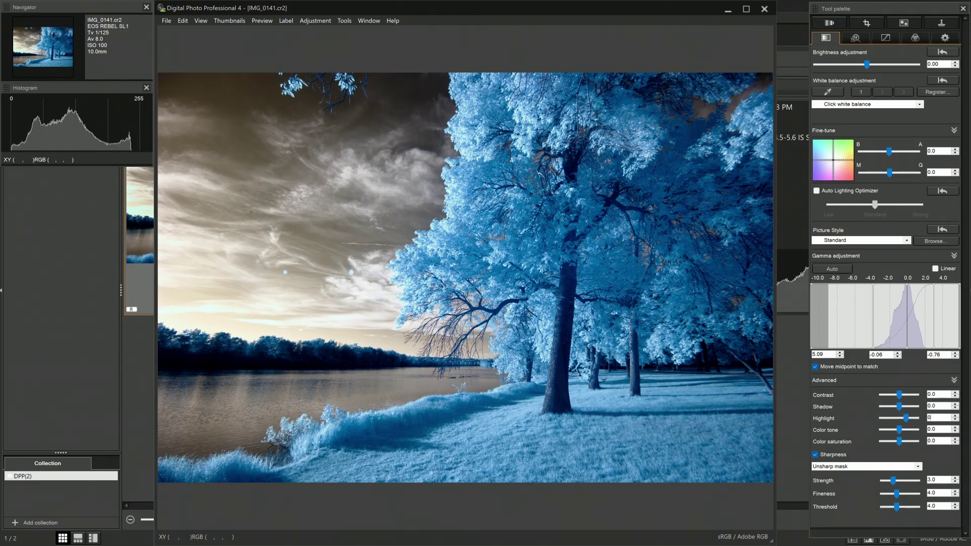
pyautogui.press('Tab')
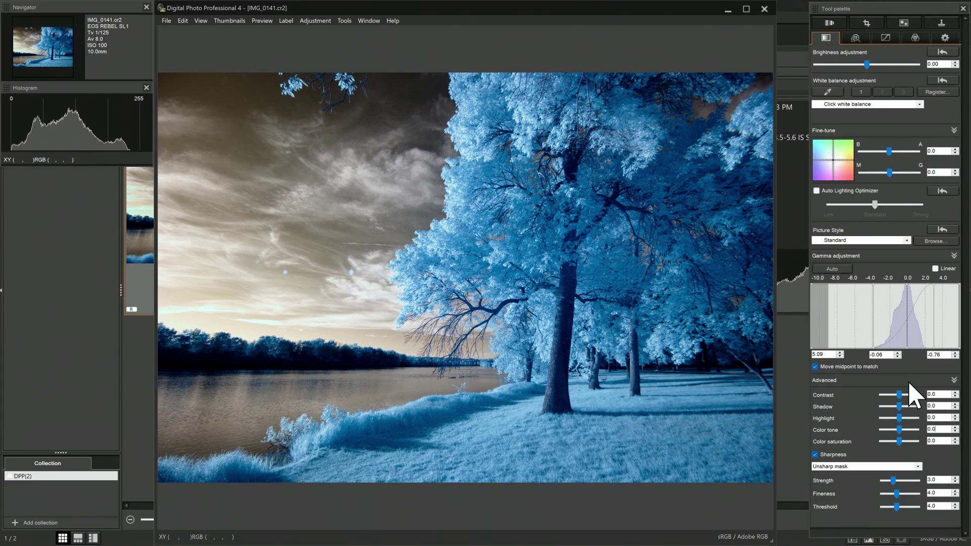
pyautogui.click(912, 40)
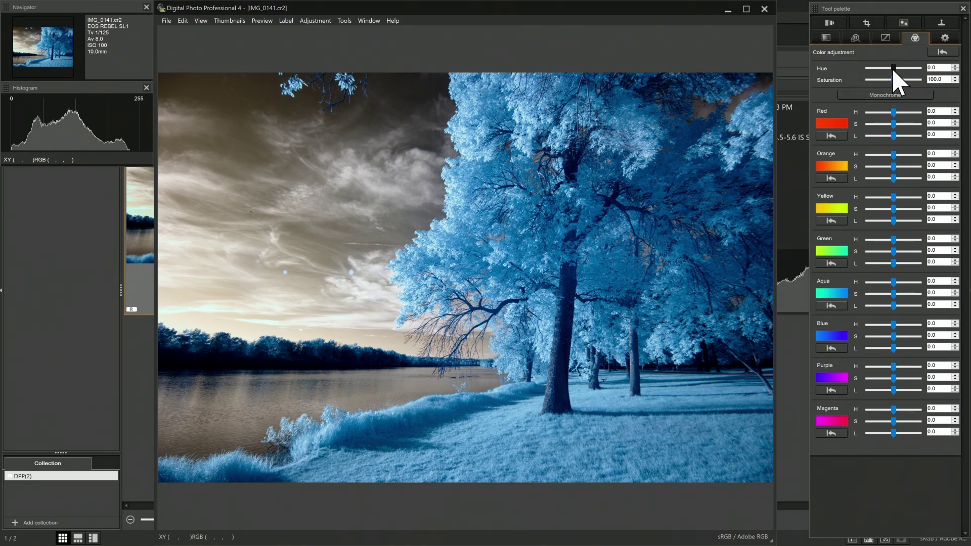
pyautogui.moveTo(893, 68); pyautogui.dragTo(924, 72)
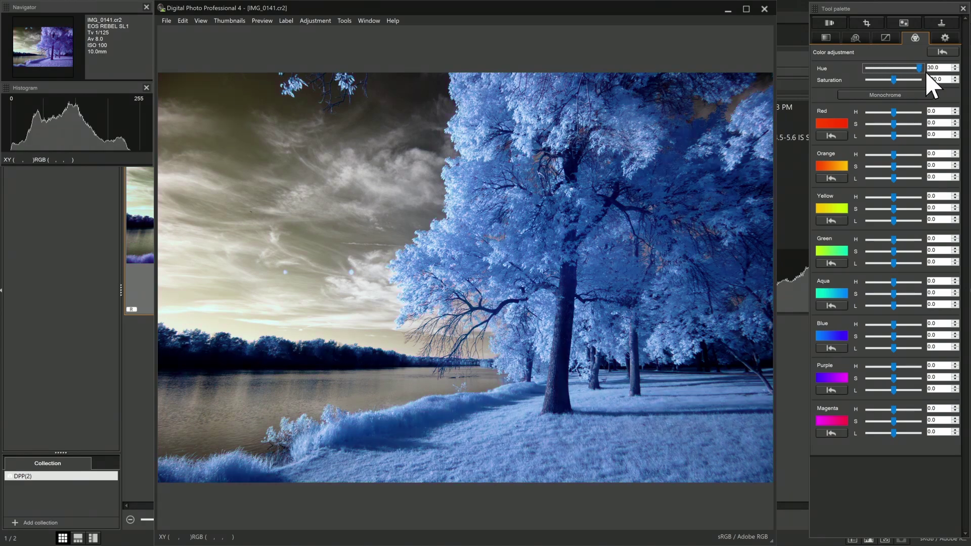
pyautogui.scroll(-2, 901, 70)
pyautogui.click(942, 52)
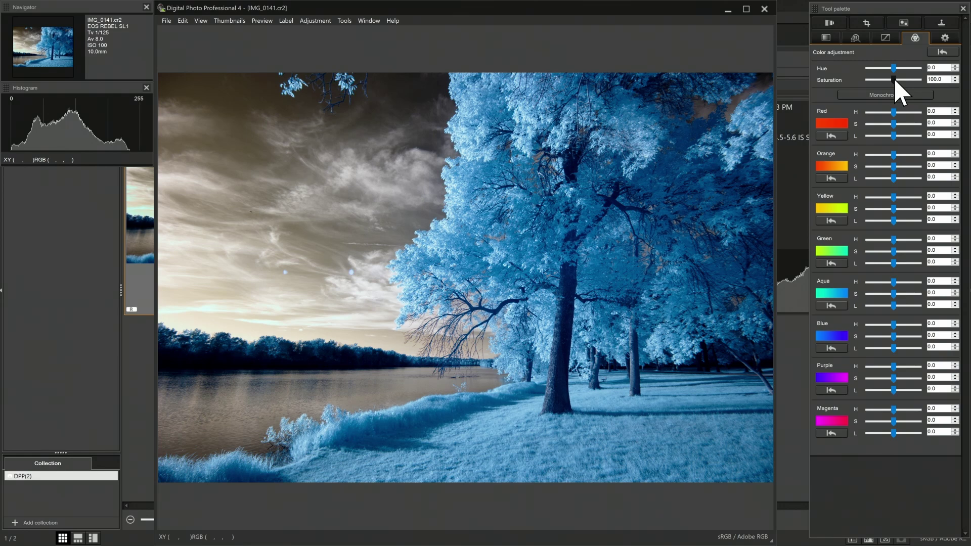
pyautogui.moveTo(893, 80)
pyautogui.mouseDown()
pyautogui.moveTo(880, 81)
pyautogui.moveTo(909, 80)
pyautogui.moveTo(895, 81)
pyautogui.mouseUp()
# - Drag the Blue, Aqua and Purple saturation sliders down to -10.0
pyautogui.moveTo(891, 337); pyautogui.dragTo(865, 337)
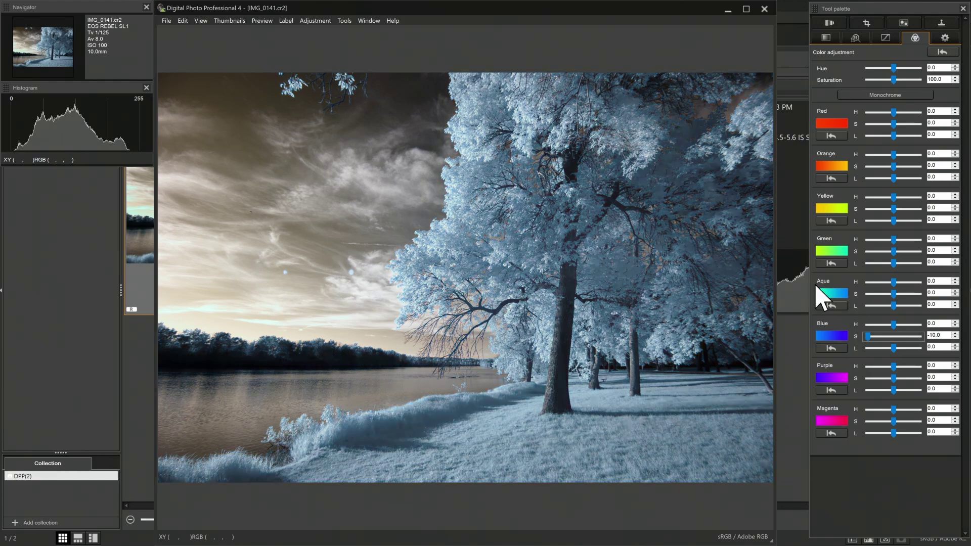
pyautogui.moveTo(894, 294); pyautogui.dragTo(855, 296)
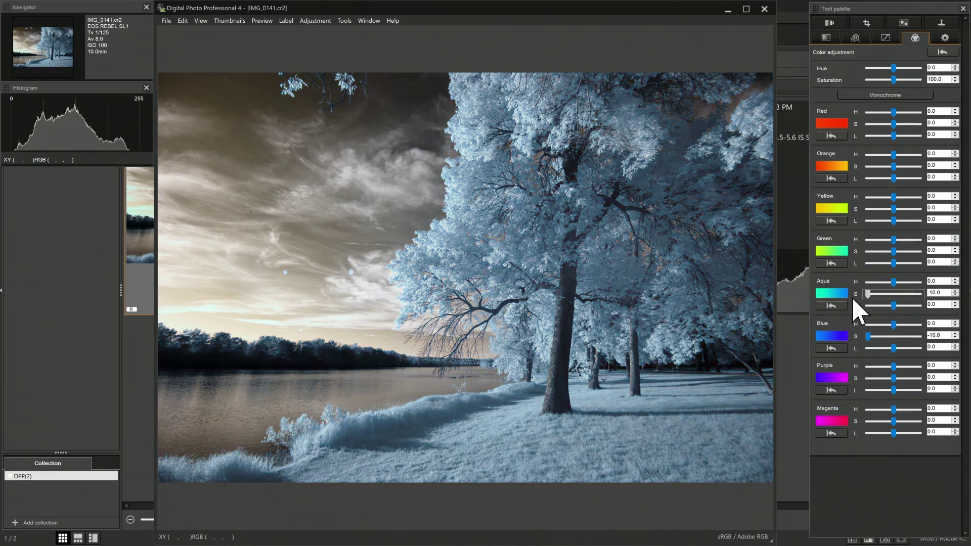
pyautogui.moveTo(893, 378); pyautogui.dragTo(846, 382)
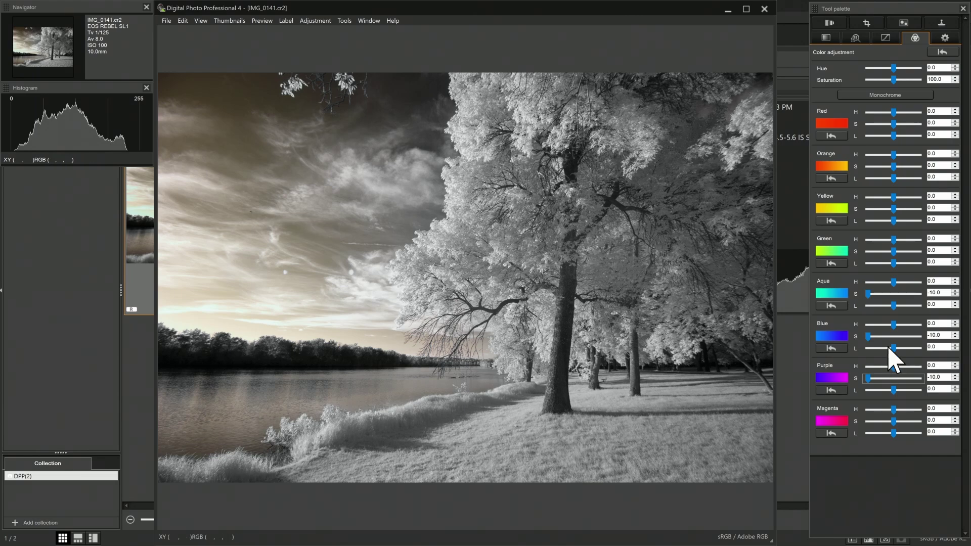
# - Apply Monochrome, setting every colour's saturation to -10.0
pyautogui.click(885, 96)
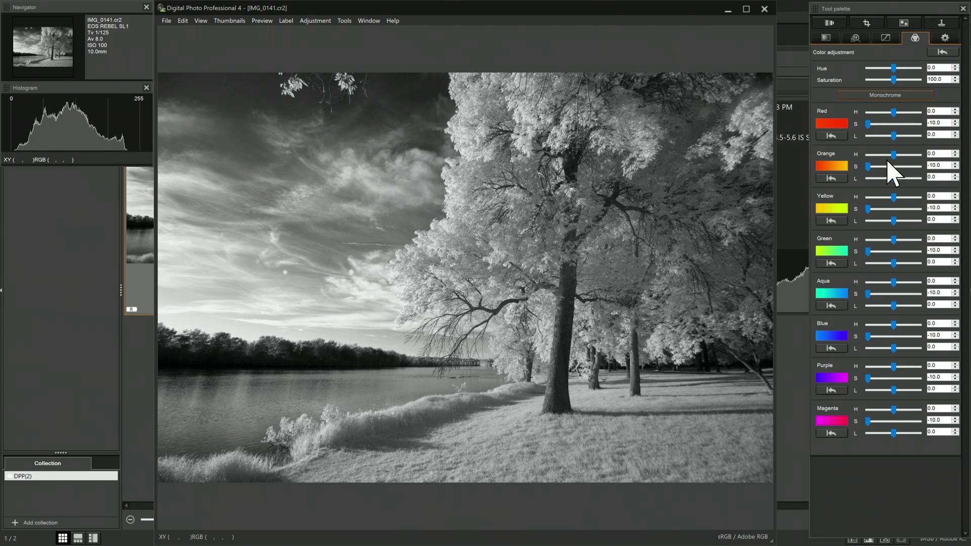
# - Revert colour adjustments to shot settings, resetting every per-colour H/S/L to 0.0
pyautogui.click(943, 52)
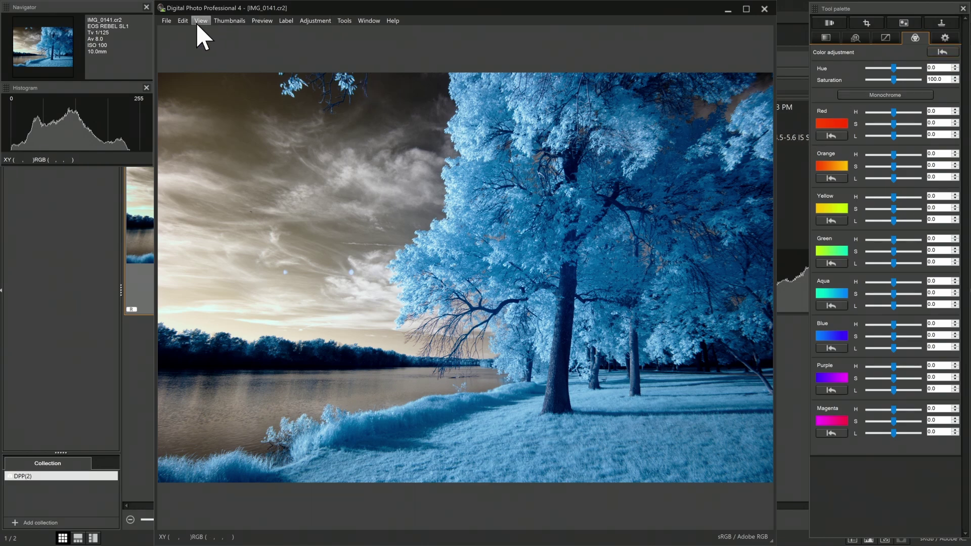
# - Convert and save the edited image as IMG_0141.TIF in TIFF 16bit format
pyautogui.click(169, 23)
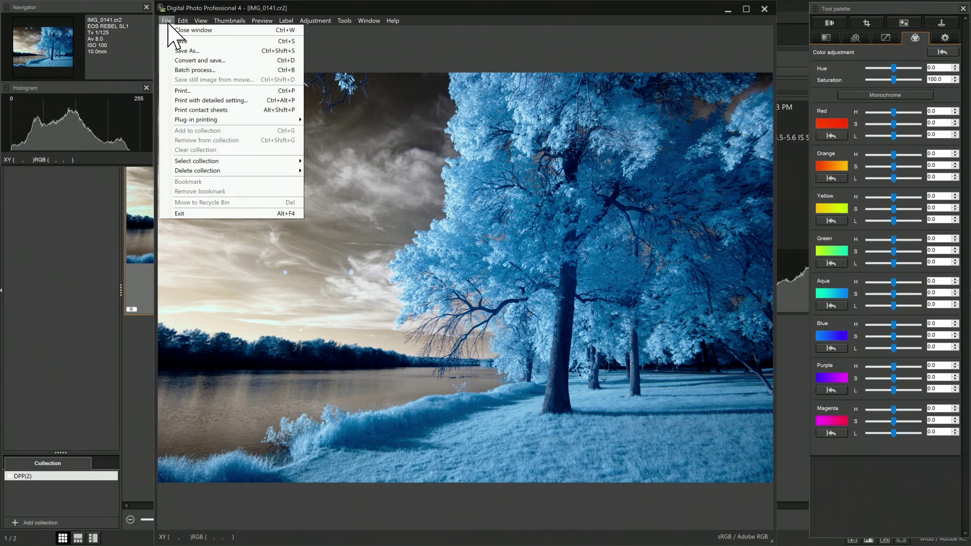
pyautogui.click(222, 61)
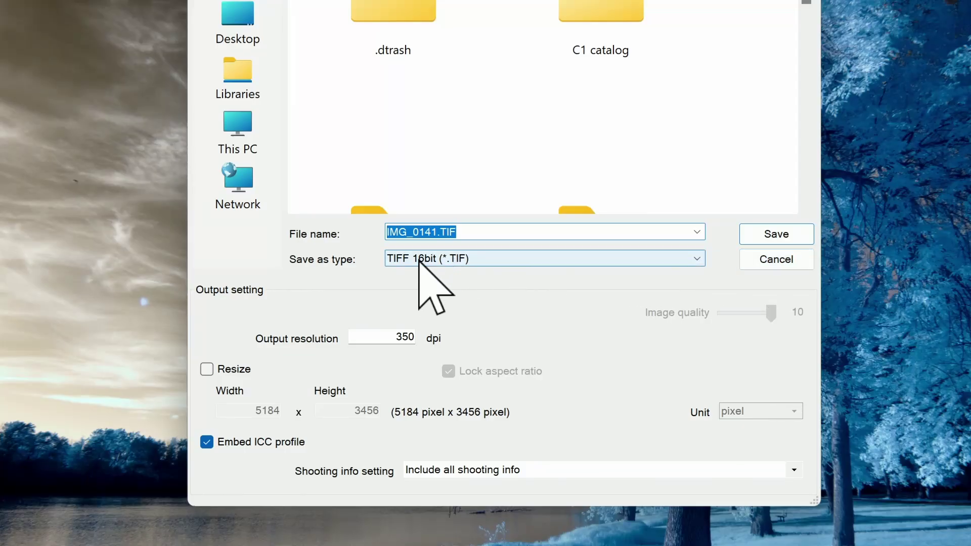
pyautogui.click(483, 261)
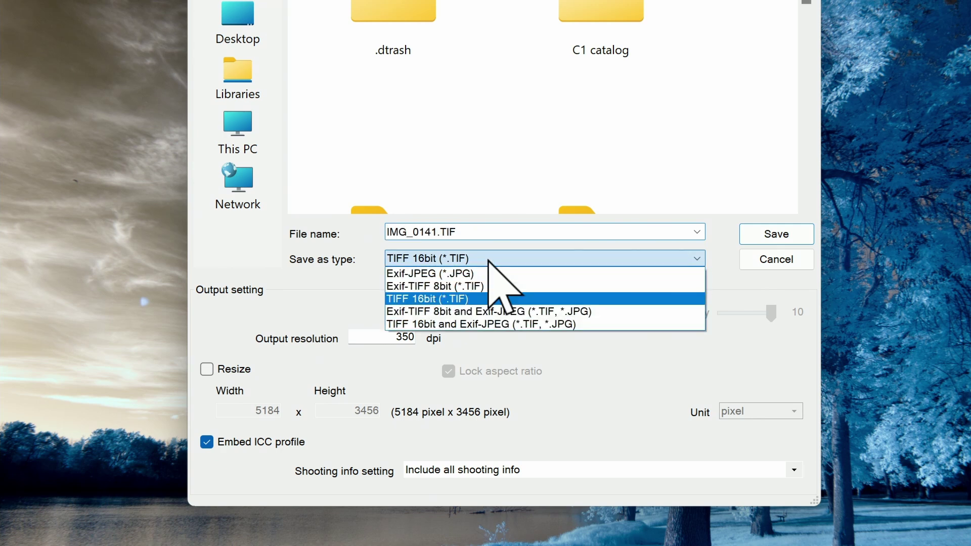
pyautogui.click(489, 300)
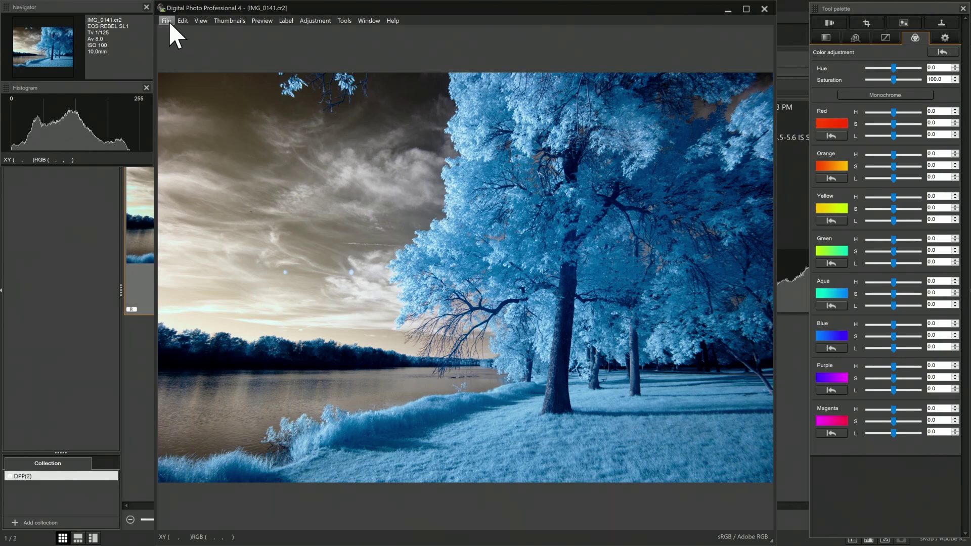
# - Look through the File menu commands in Digital Photo Professional
pyautogui.click(170, 25)
pyautogui.click(193, 68)
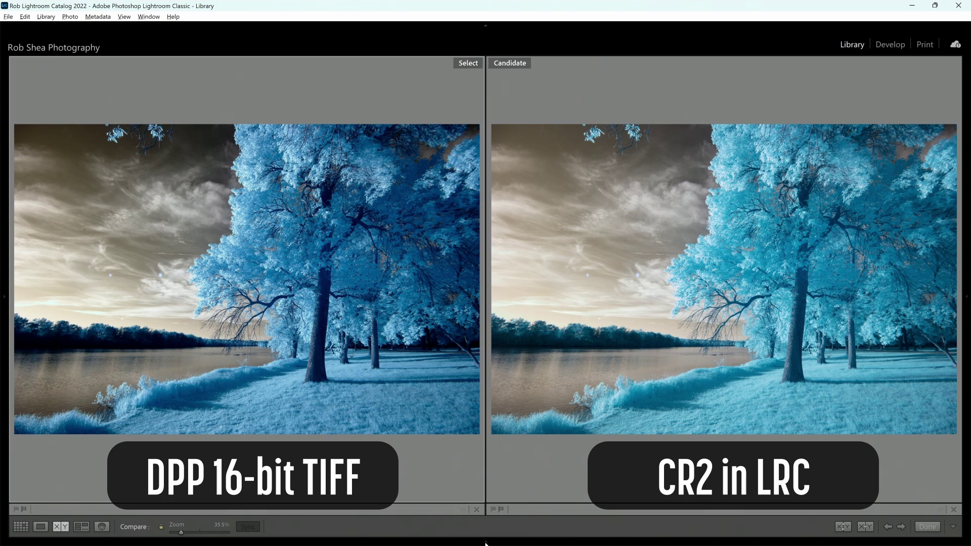
pyautogui.hotkey('ctrl', '-')
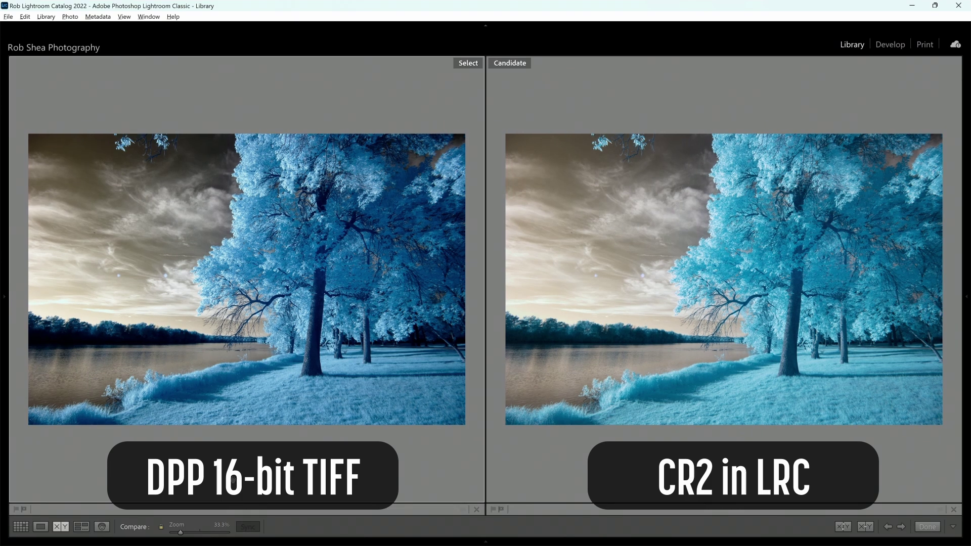
# - Zoom both compared images to 100%, pan up to the treetops and clouds, then magnify to 200%
pyautogui.hotkey('ctrl', '=')
pyautogui.hotkey('ctrl', '=')
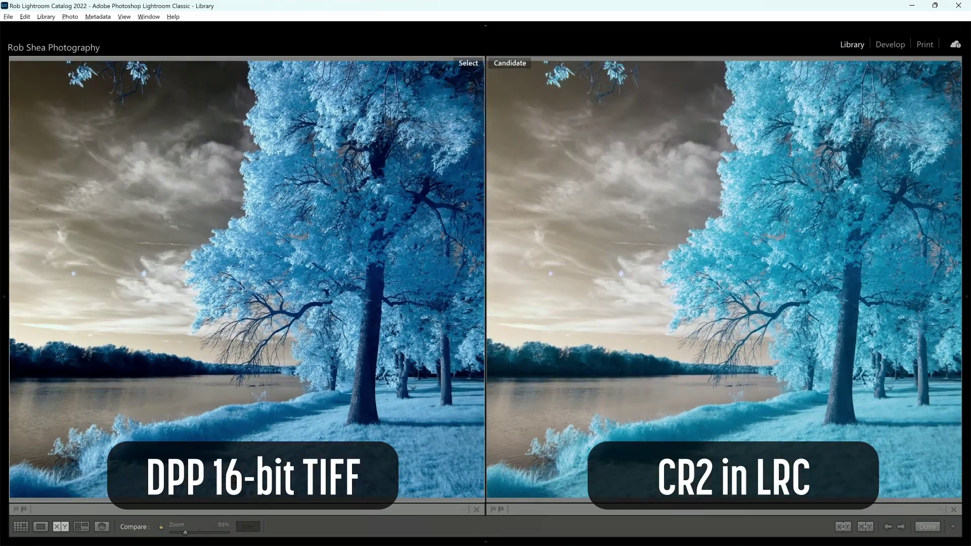
pyautogui.hotkey('ctrl', '=')
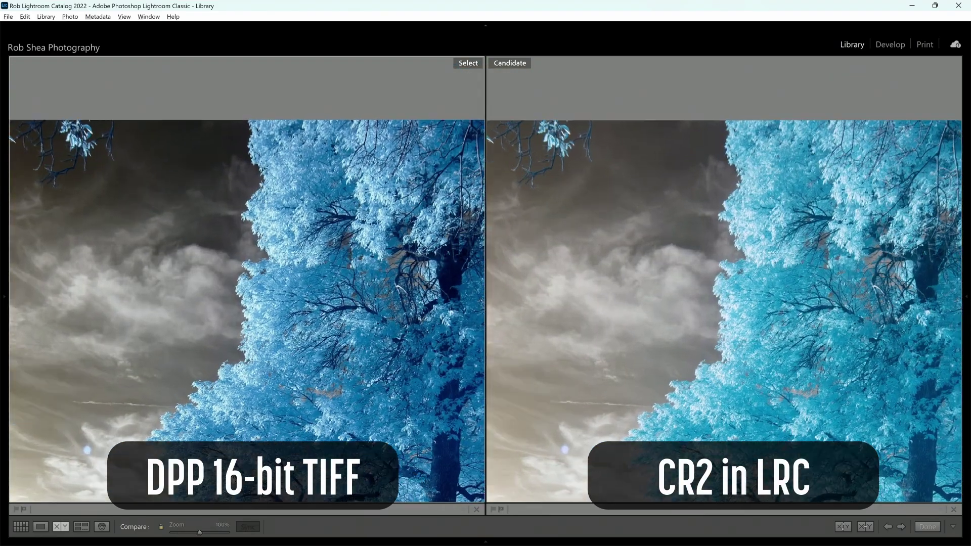
pyautogui.moveTo(351, 381); pyautogui.dragTo(366, 342)
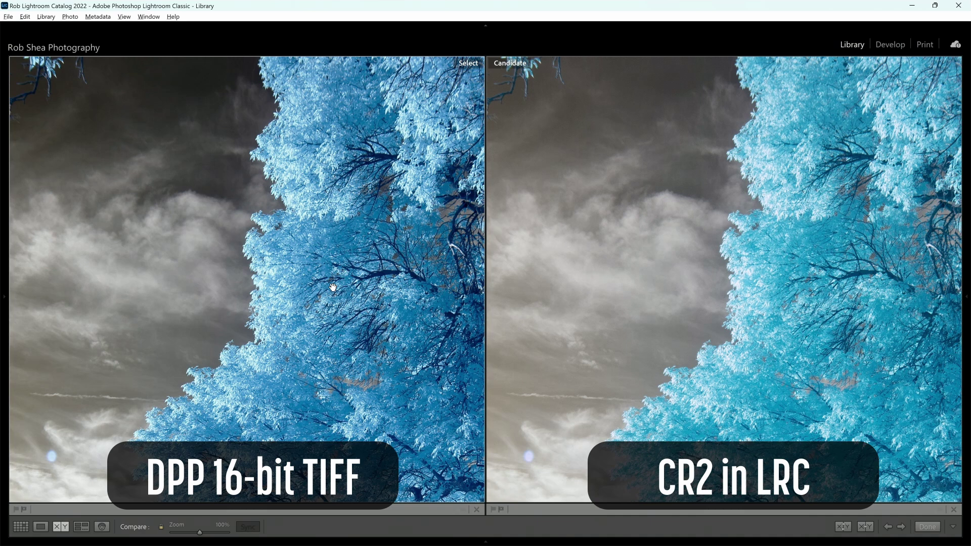
pyautogui.hotkey('ctrl', '=')
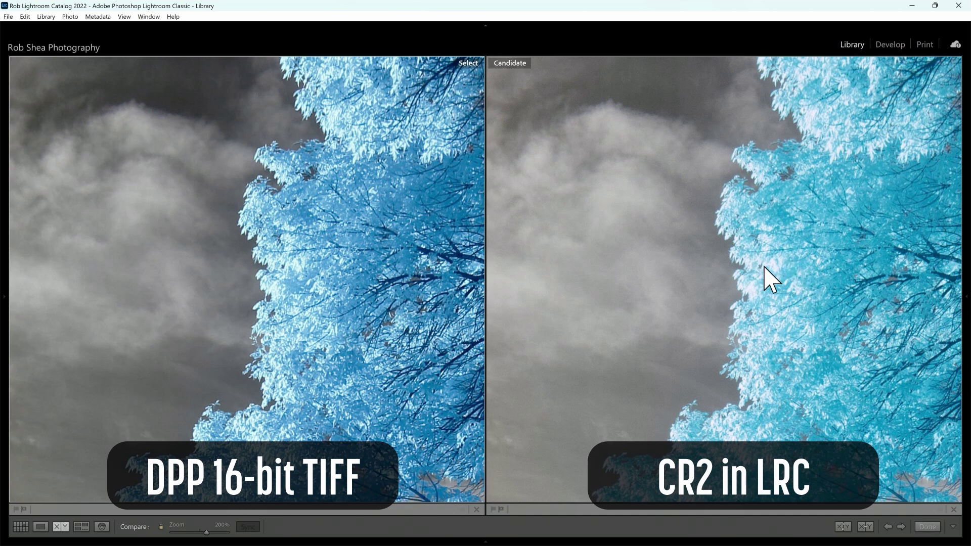
# - Switch the selected CR2 into the Develop module with the D shortcut
pyautogui.press('d')
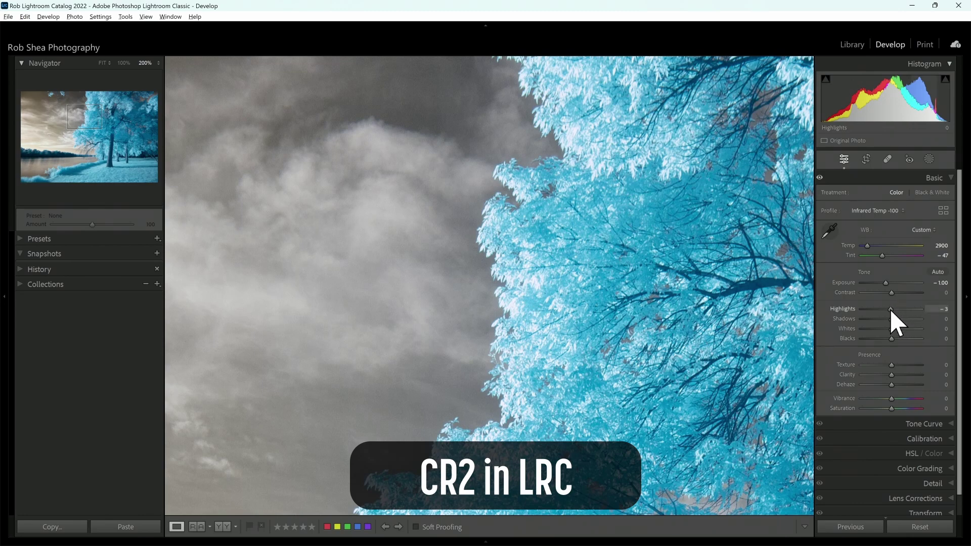
# - Lower the CR2's Basic panel Highlights slider to -100
pyautogui.moveTo(889, 309); pyautogui.dragTo(847, 311)
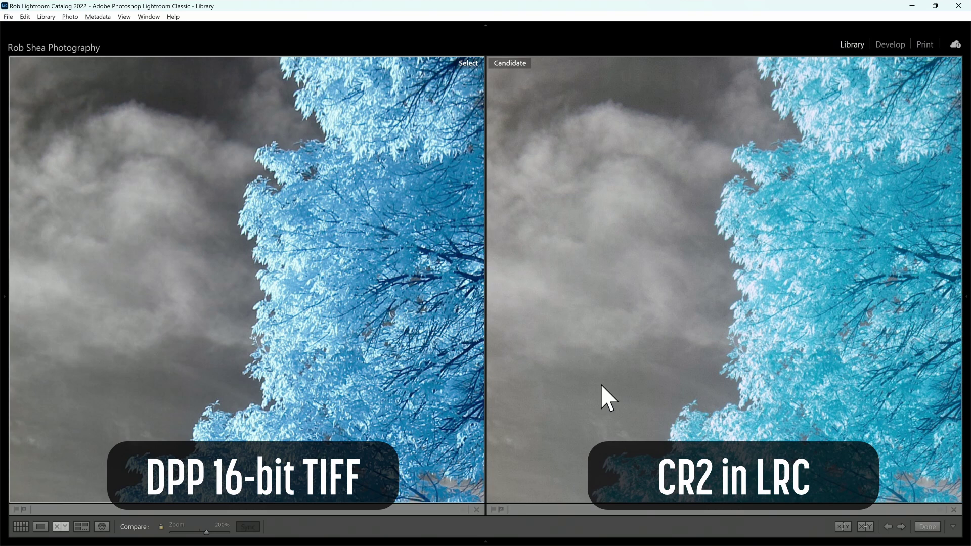
# - Zoom the Compare view from 200% up to 400%
pyautogui.hotkey('ctrl', '=')
pyautogui.hotkey('ctrl', '=')
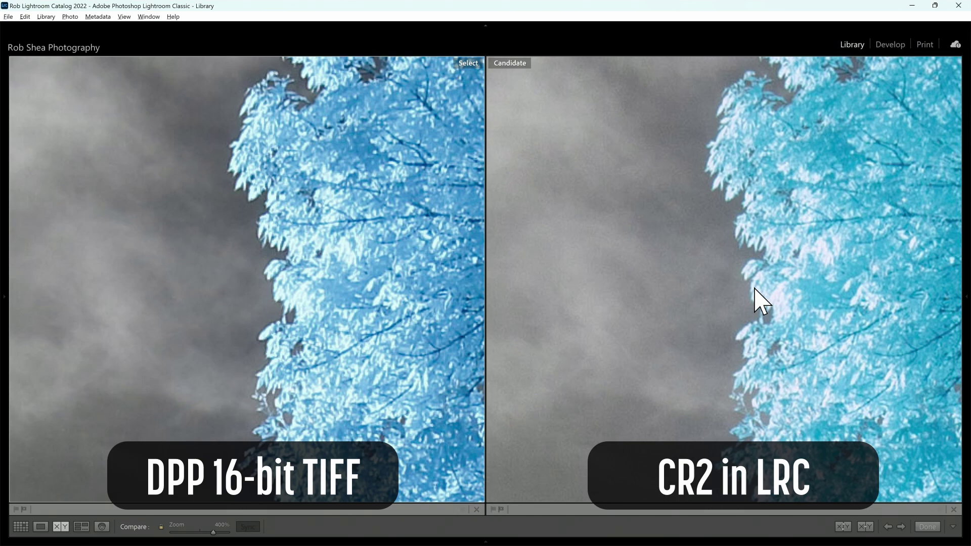
# - In Develop, swap the Basic panel for Detail and drop the CR2's Sharpening Amount from 40 to 0
pyautogui.press('d')
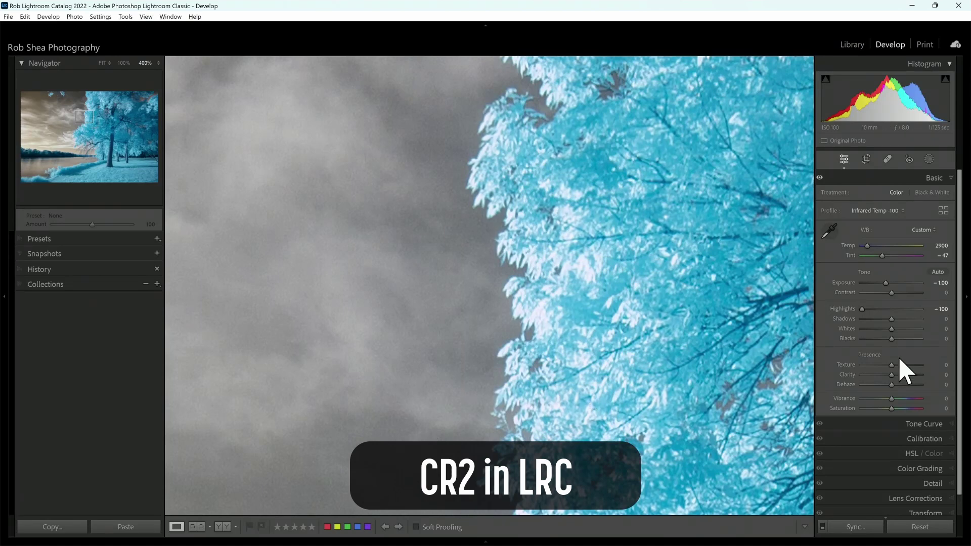
pyautogui.click(931, 180)
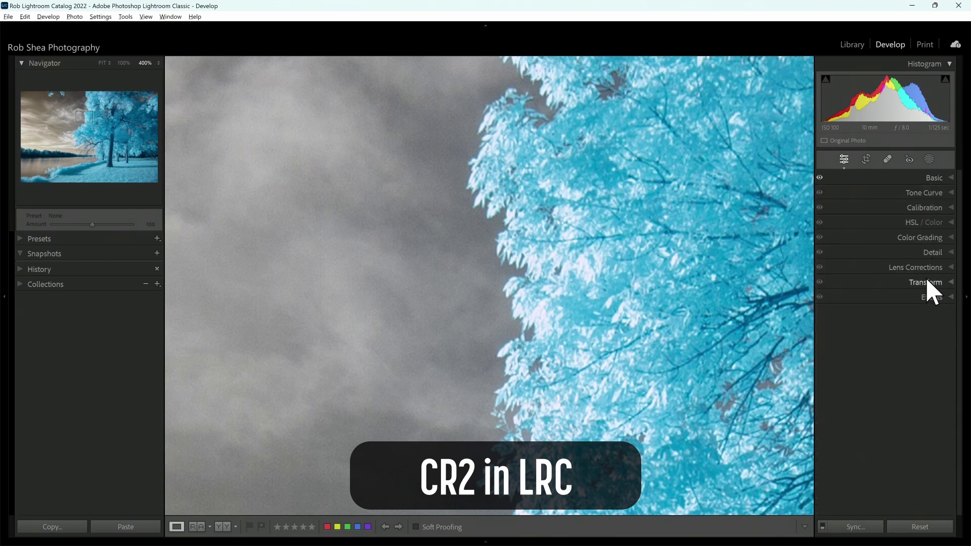
pyautogui.click(931, 252)
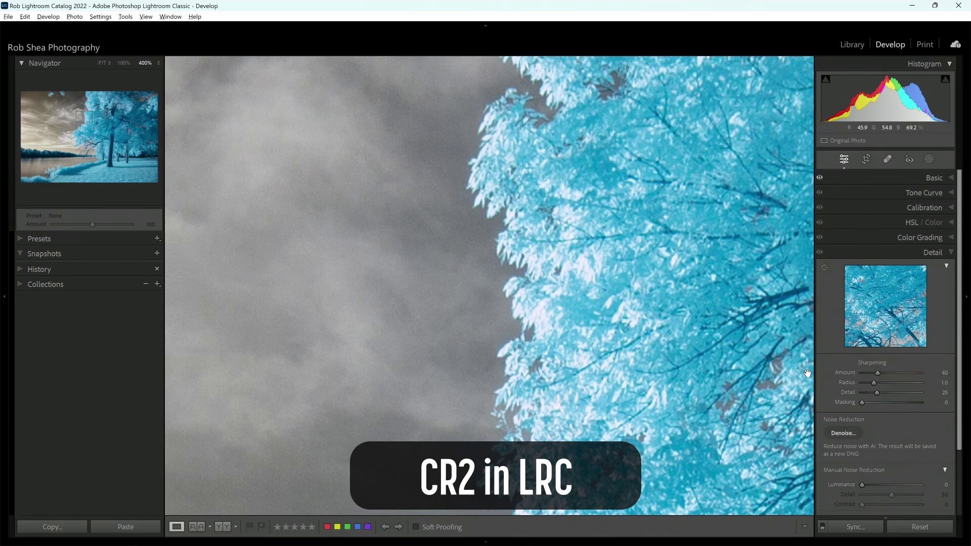
pyautogui.moveTo(877, 375); pyautogui.dragTo(845, 390)
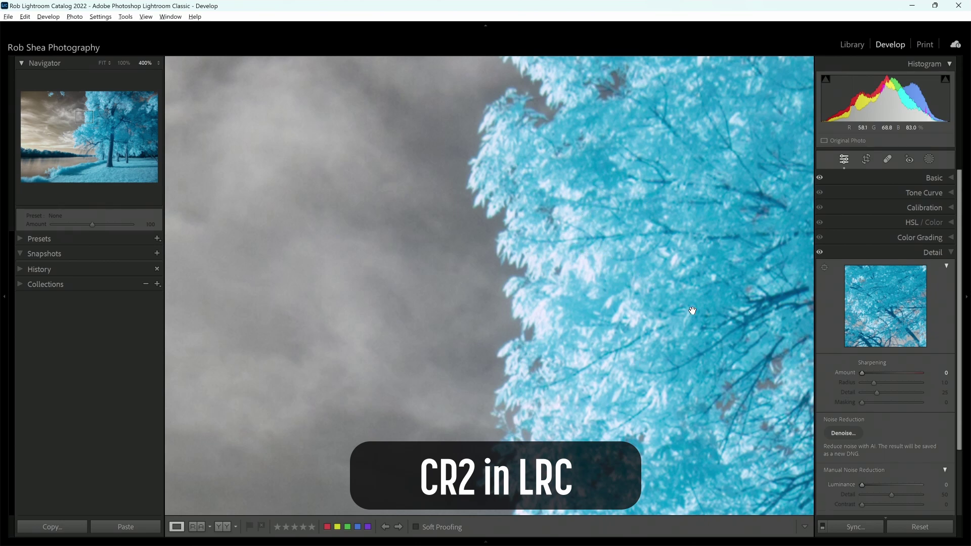
# - Reset sharpening Amount to 40 and raise Masking to 90 while previewing the mask
pyautogui.doubleClick(846, 374)
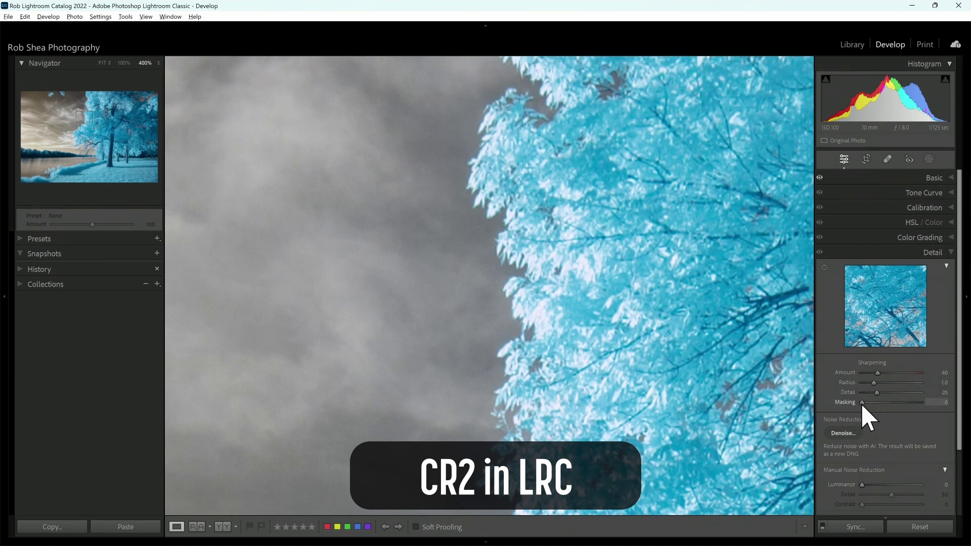
pyautogui.keyDown('alt'); pyautogui.moveTo(862, 403); pyautogui.dragTo(915, 408); pyautogui.keyUp('alt')
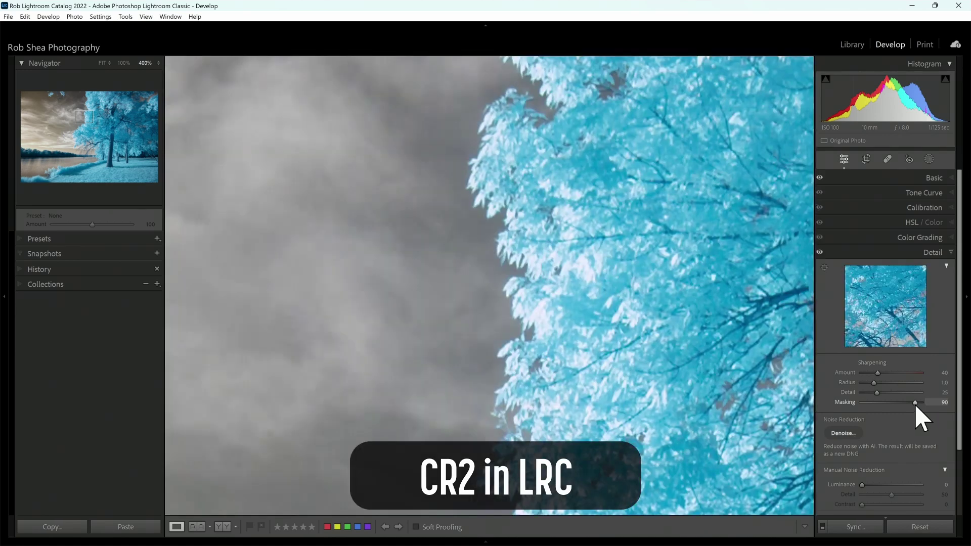